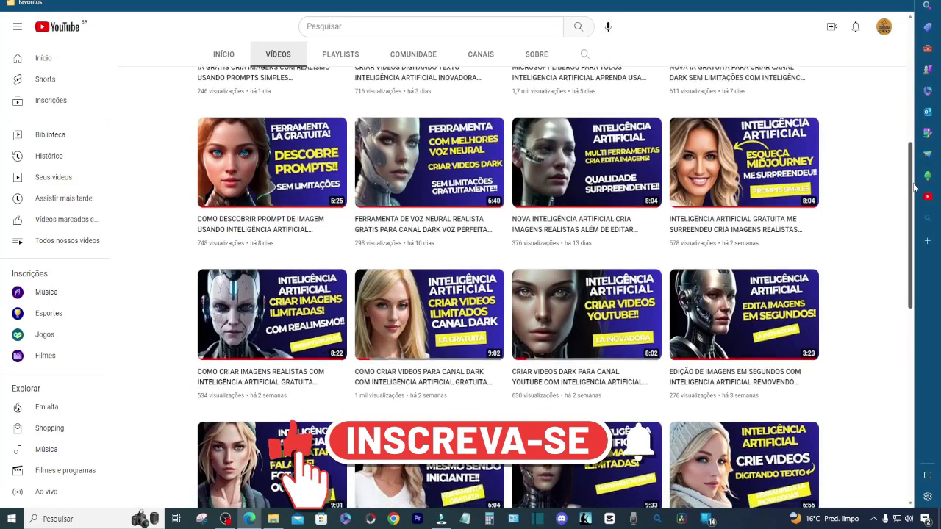
drag(914, 188, 910, 250)
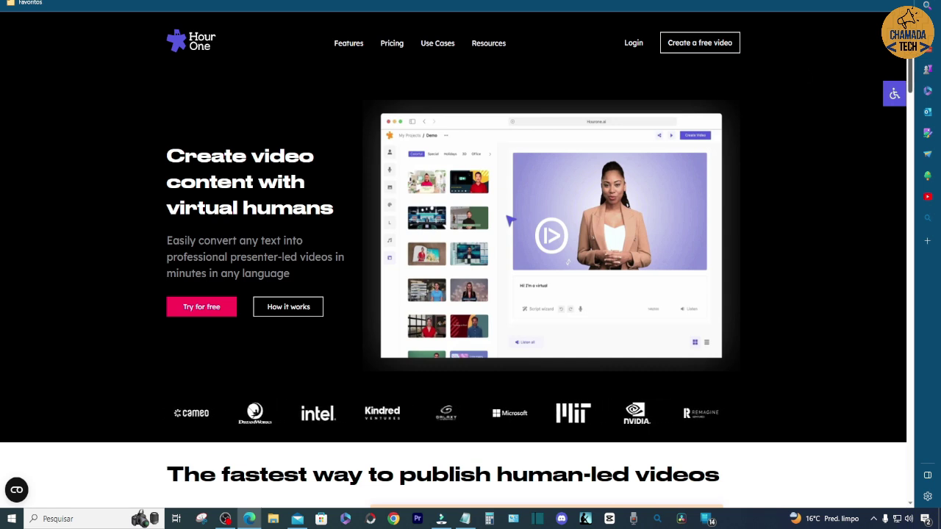
Look through the Hour One homepage, covering the creation steps, human avatars, use cases, platform features and client testimonials.
scroll(471, 257, down, 2)
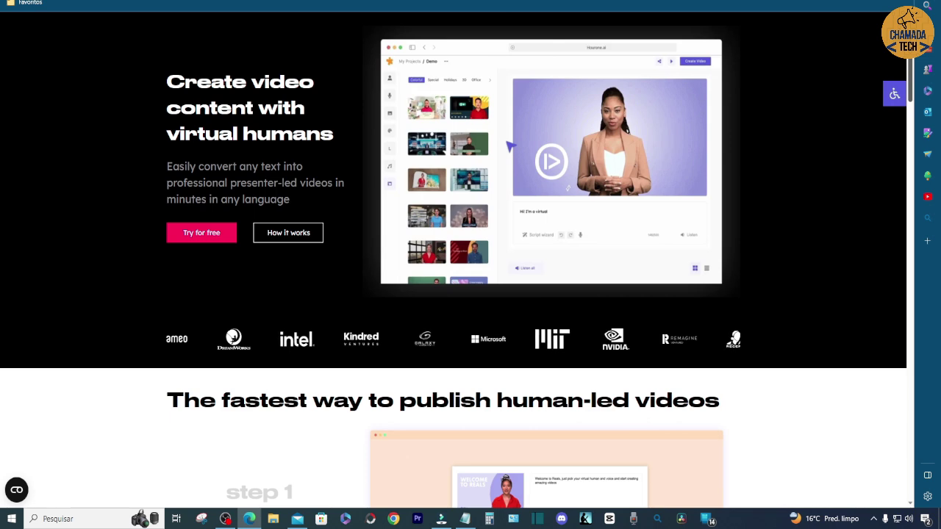
scroll(896, 95, down, 4)
scroll(896, 95, down, 1)
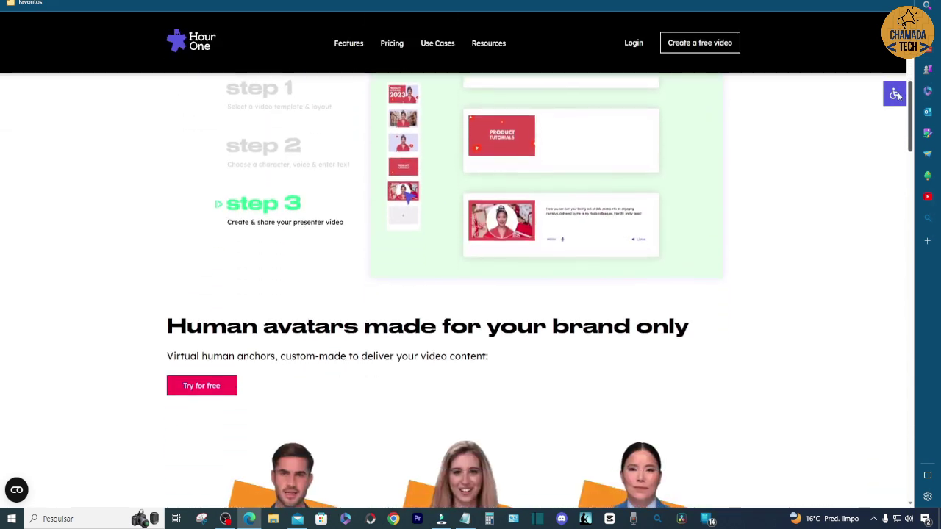
scroll(896, 95, up, 1)
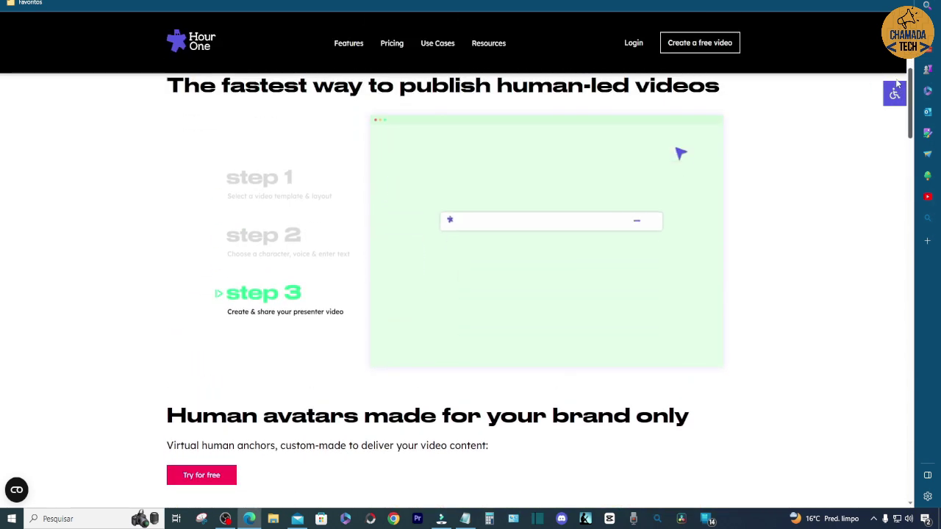
scroll(897, 84, down, 6)
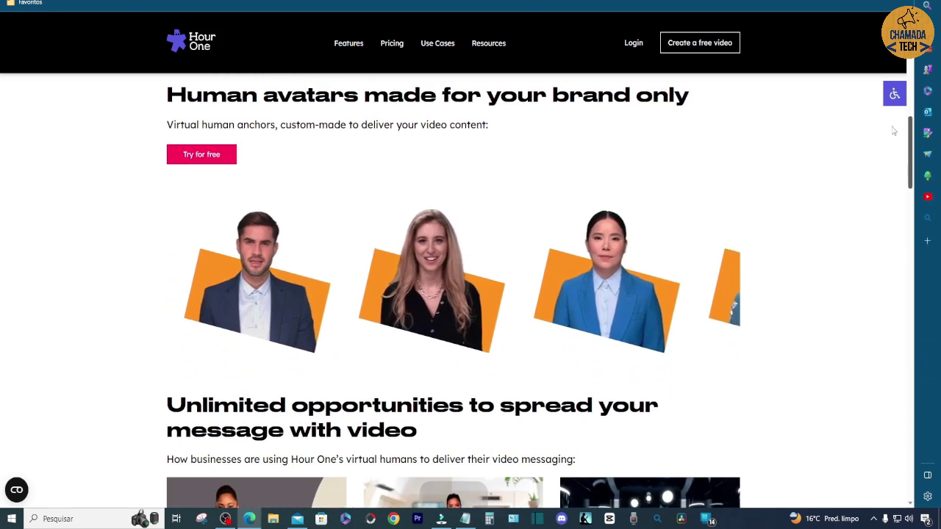
scroll(896, 165, down, 2)
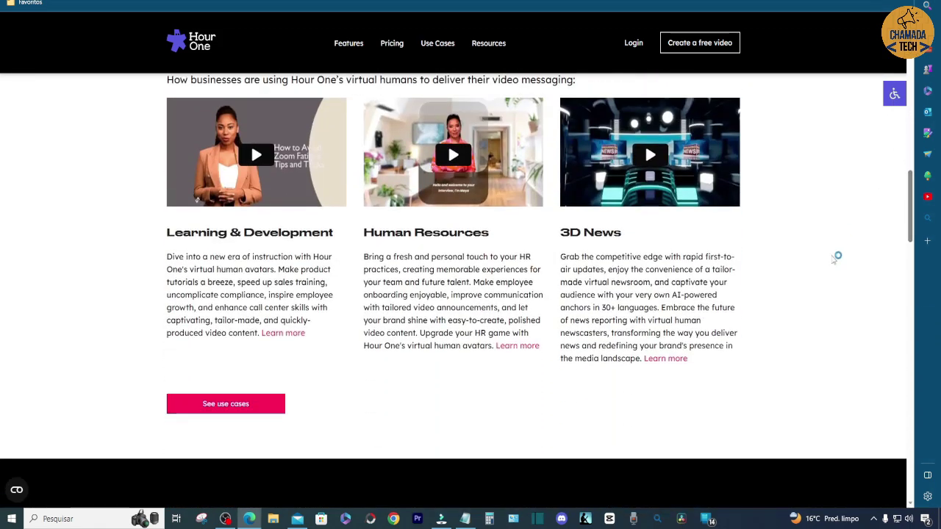
scroll(827, 264, down, 1)
scroll(824, 269, down, 6)
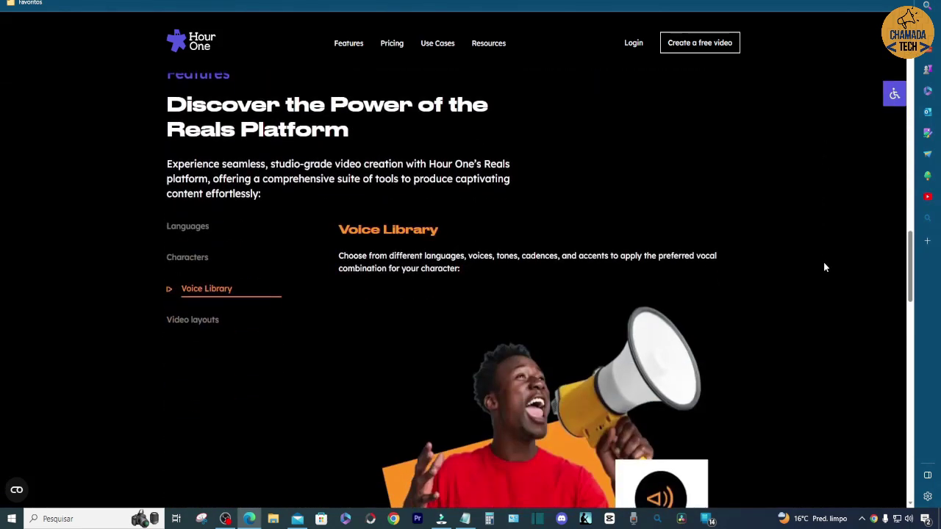
scroll(824, 267, down, 3)
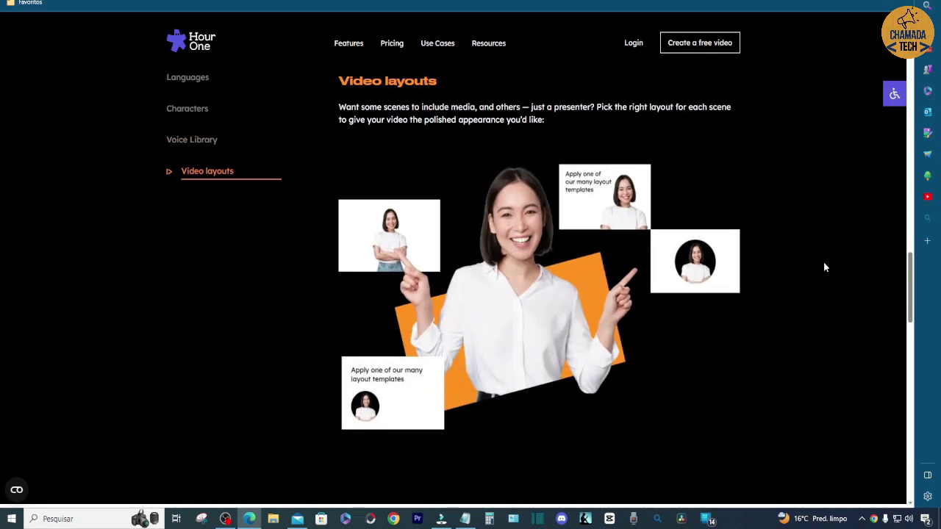
scroll(824, 268, down, 3)
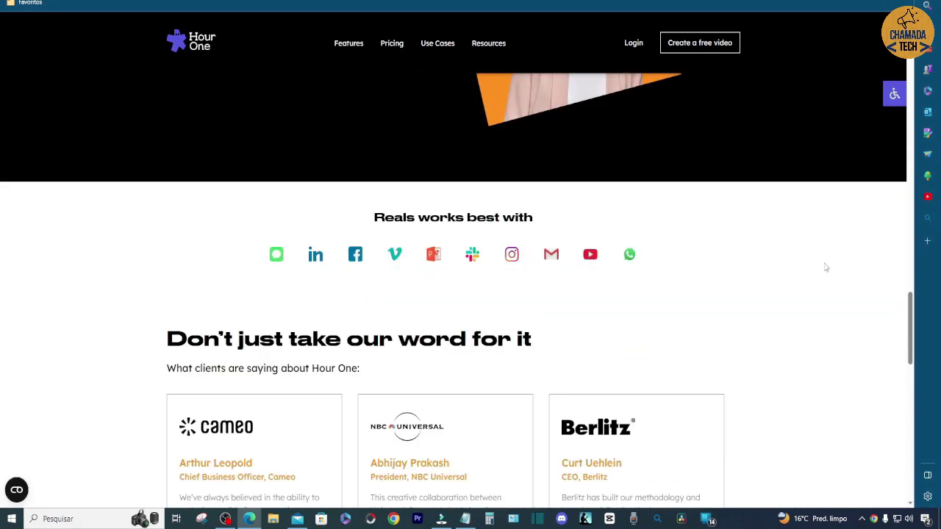
scroll(824, 268, up, 15)
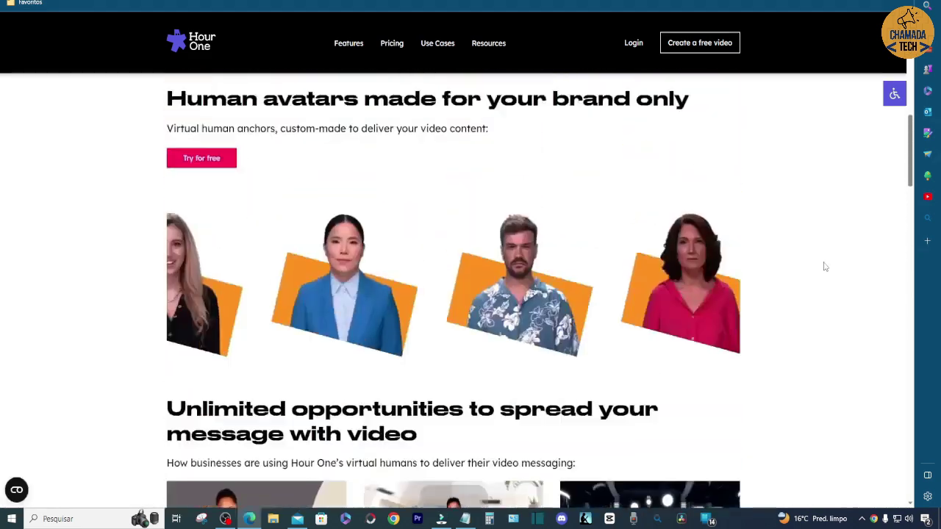
drag(911, 143, 915, 69)
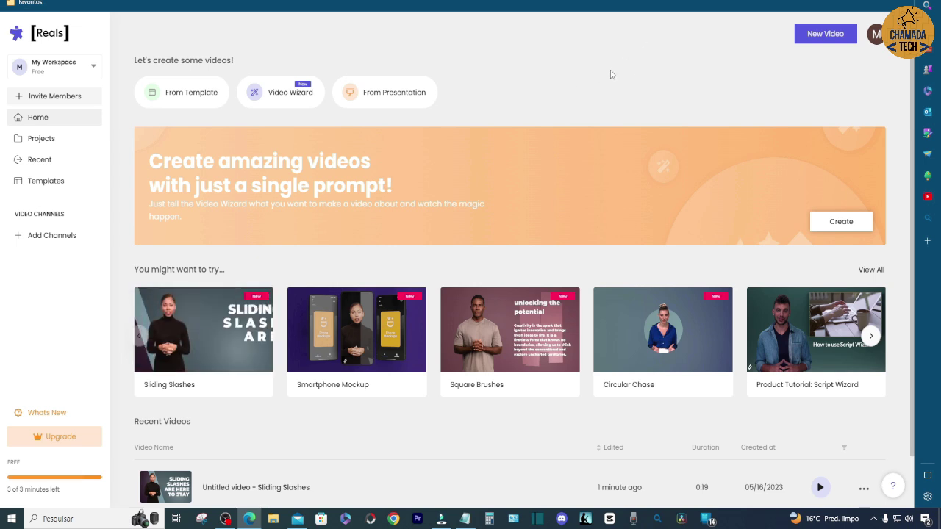
Create a new video from the Morning Show template in the default project.
click(823, 35)
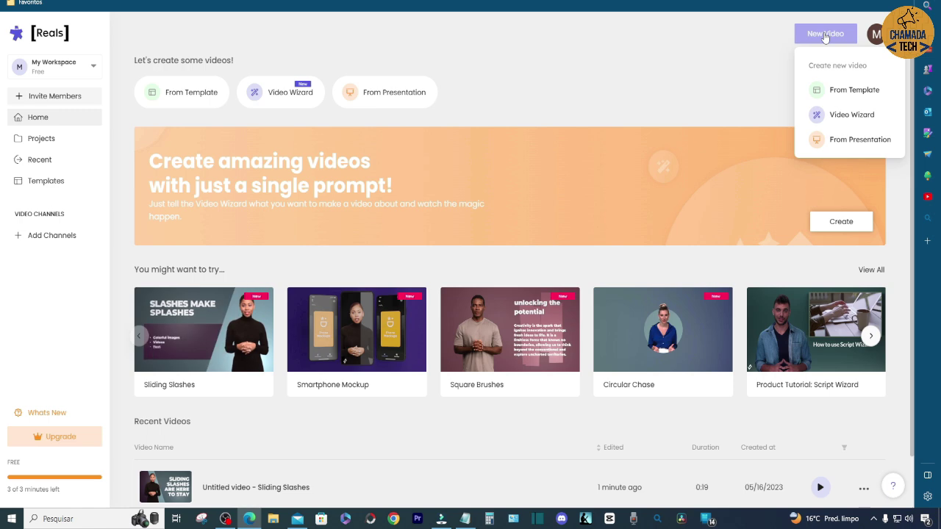
click(849, 89)
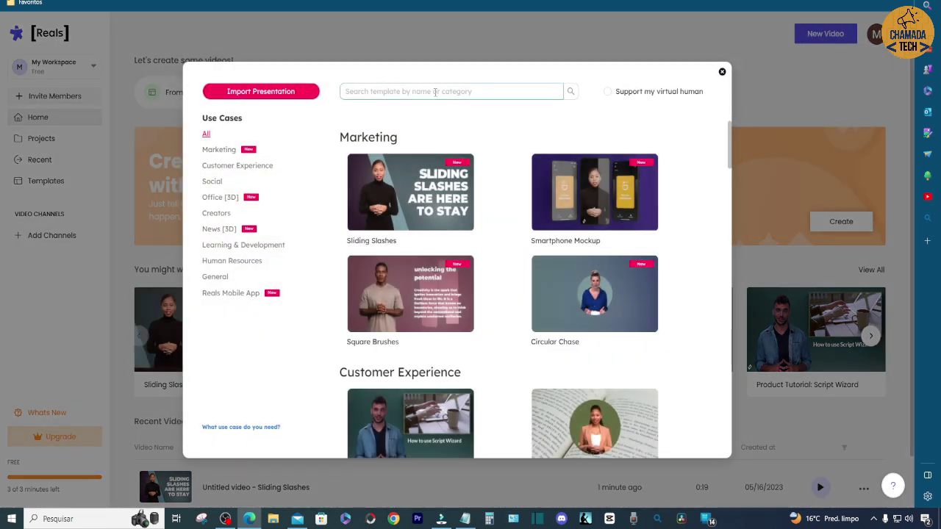
drag(730, 133, 724, 350)
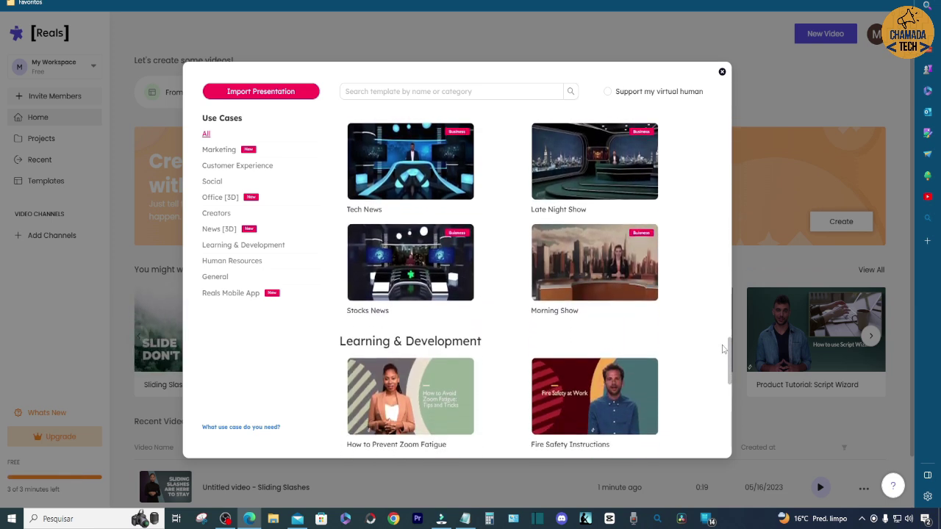
click(596, 274)
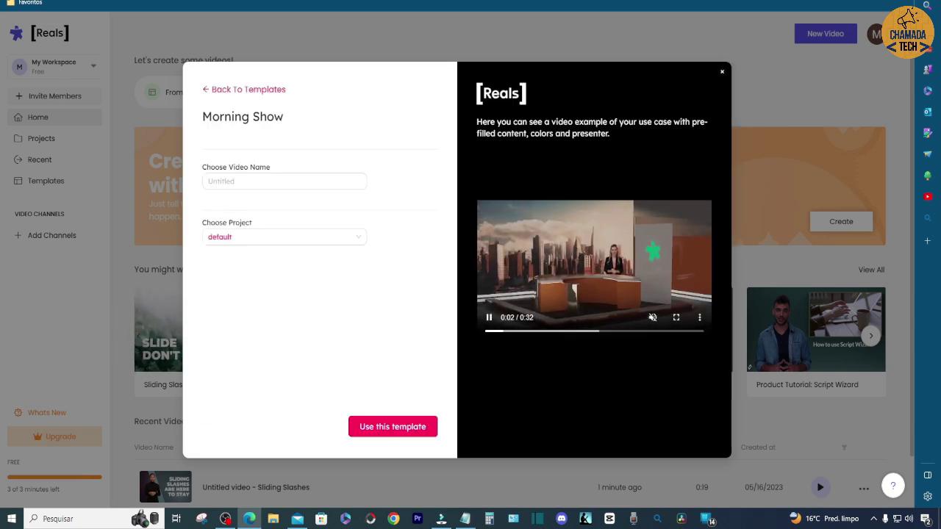
click(392, 430)
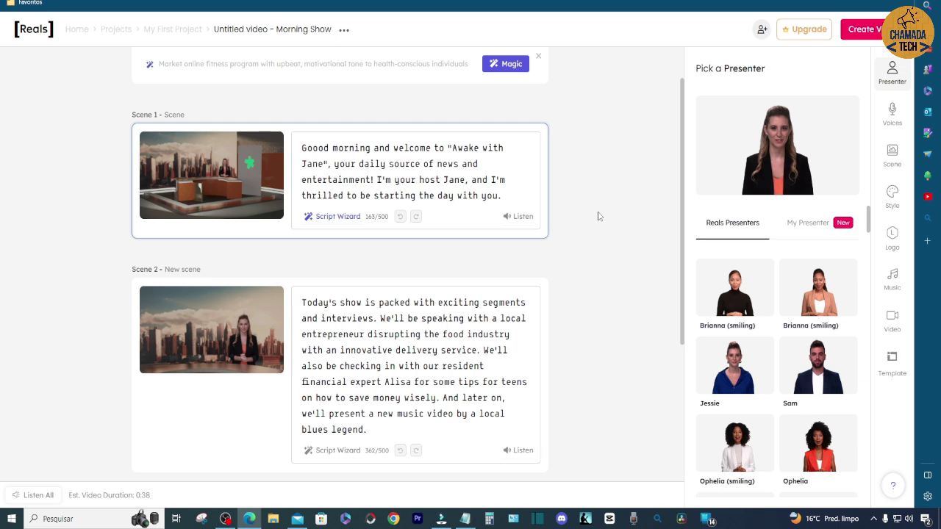
Examine the editor's template, presenter, voice, scene, style, logo, music and video setting options for the Morning Show video.
click(892, 362)
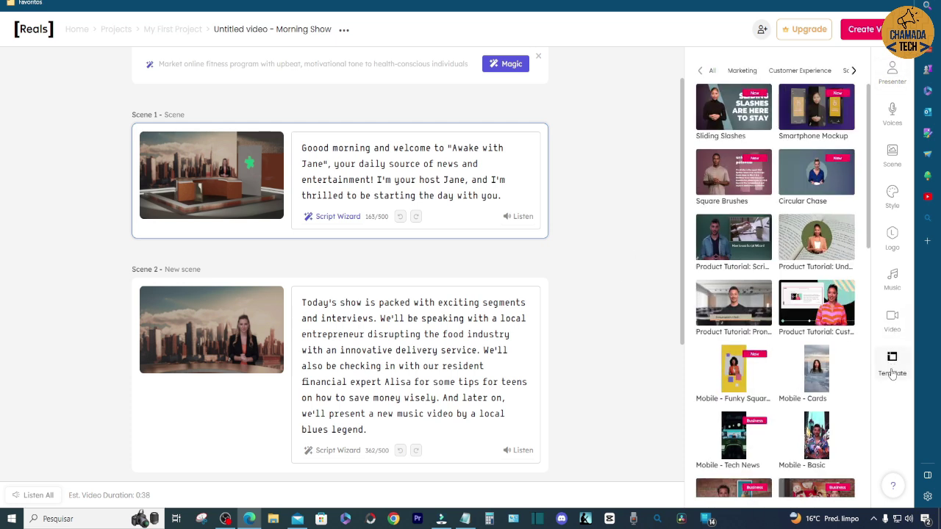
drag(869, 101, 606, 152)
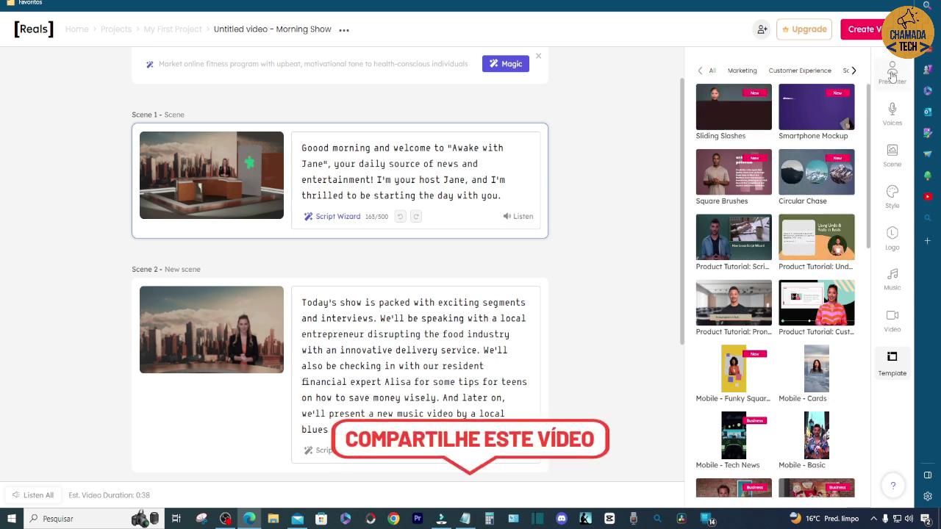
click(892, 73)
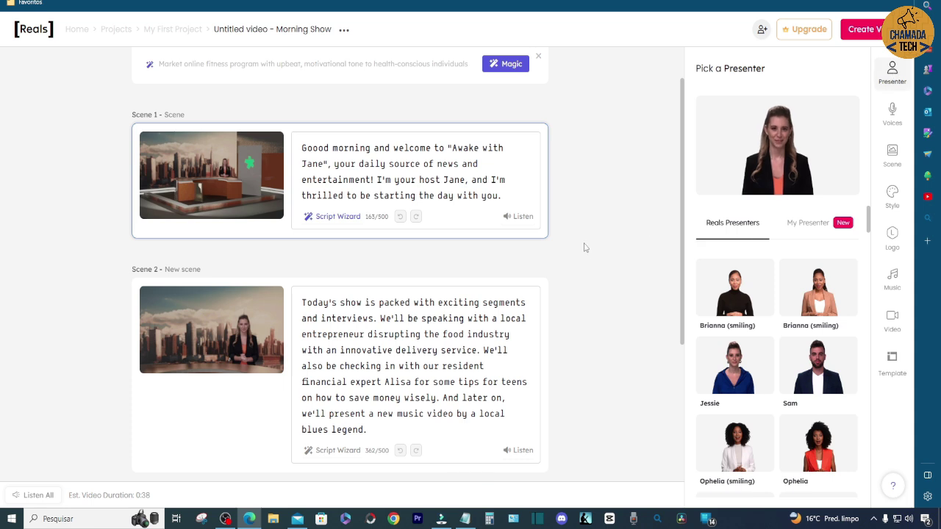
click(893, 114)
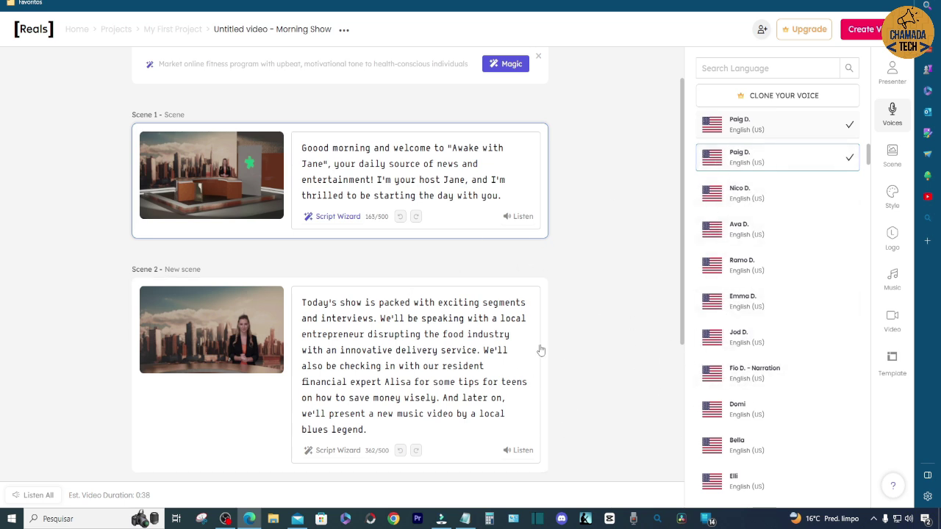
click(895, 156)
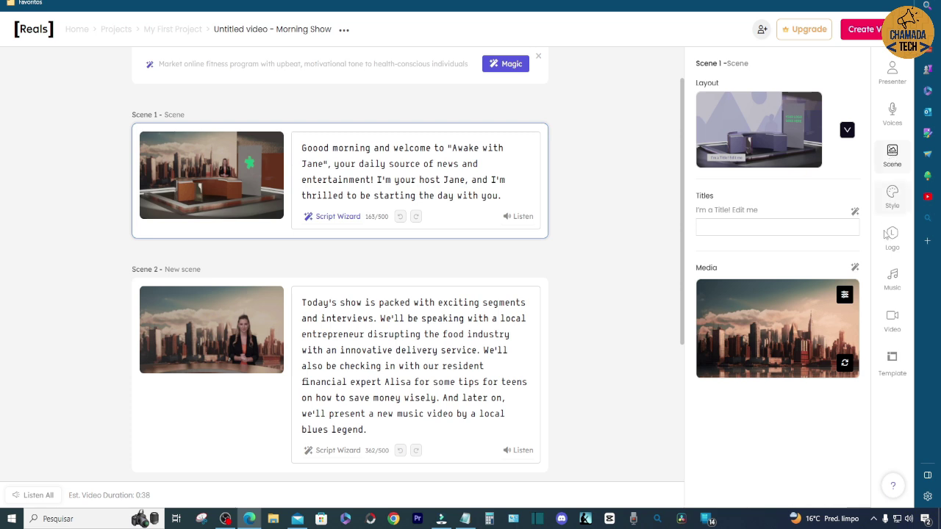
click(893, 197)
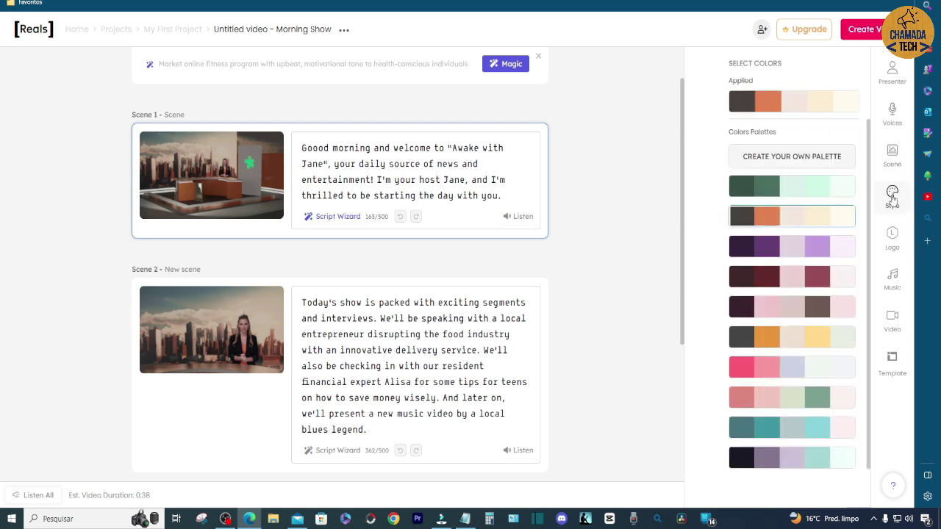
click(889, 246)
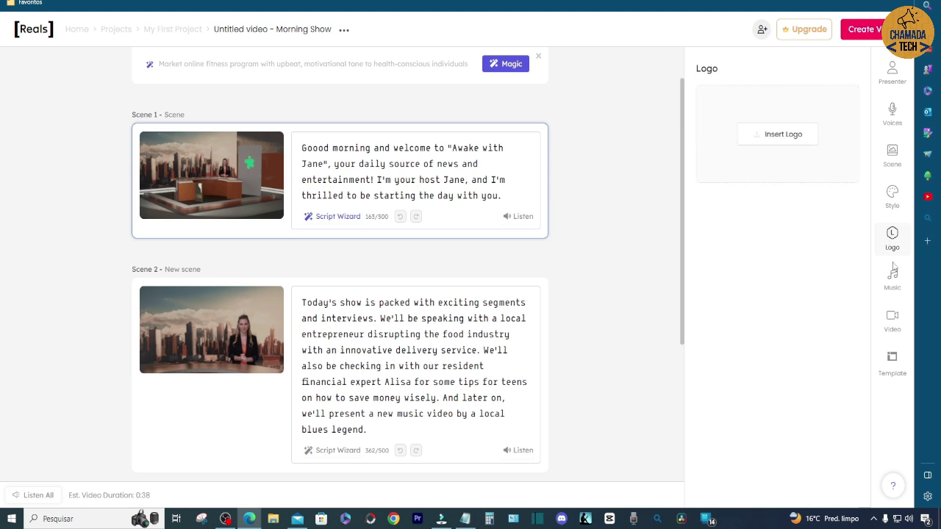
click(893, 289)
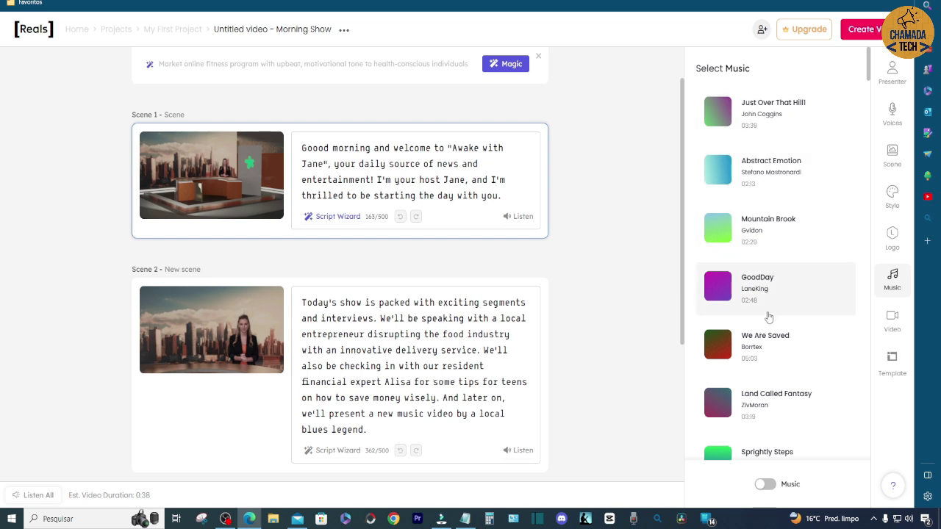
click(892, 325)
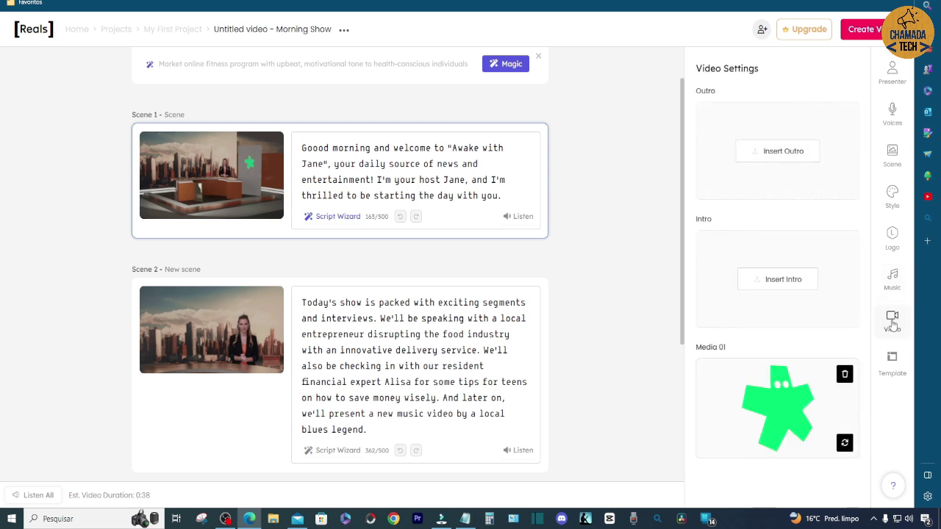
click(893, 368)
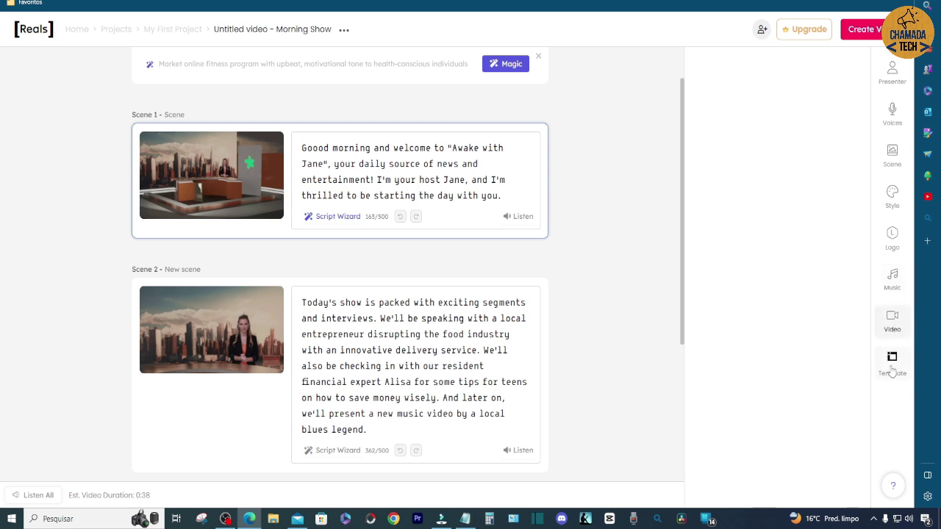
scroll(809, 258, down, 3)
scroll(808, 257, up, 3)
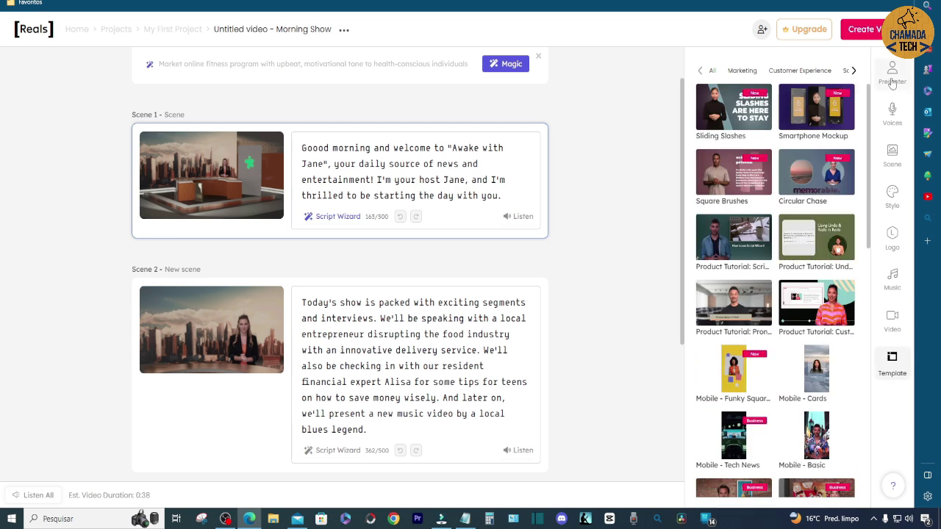
click(893, 74)
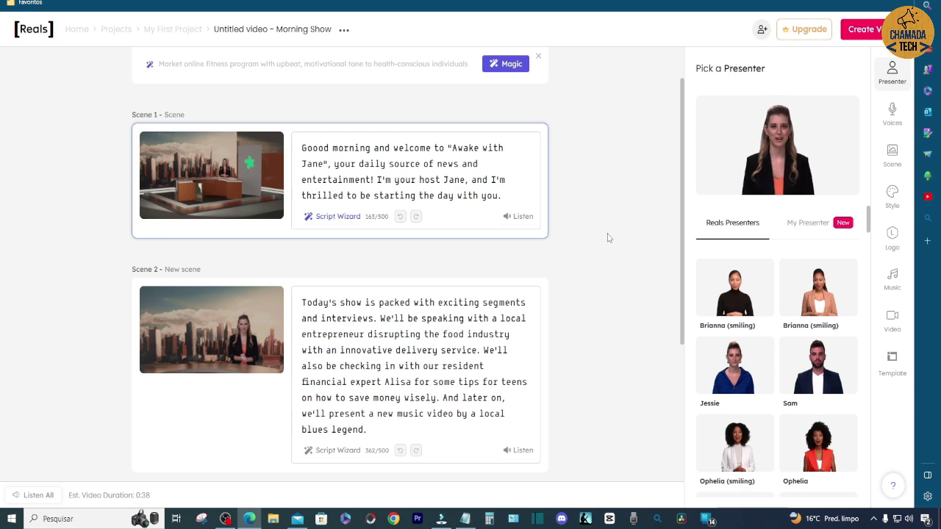
Switch to Notepad and copy the script sentence beginning "Olá sejam todos bem vindos ao canal".
click(465, 519)
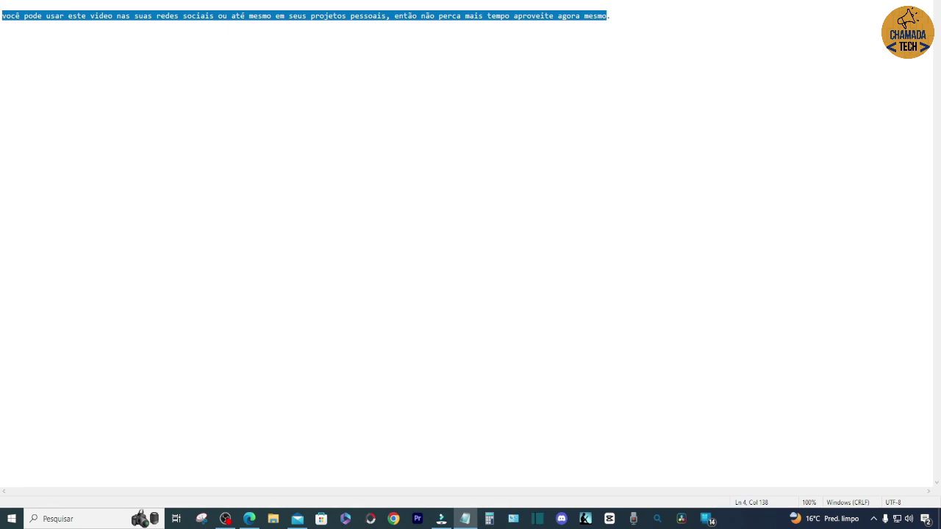
click(133, 16)
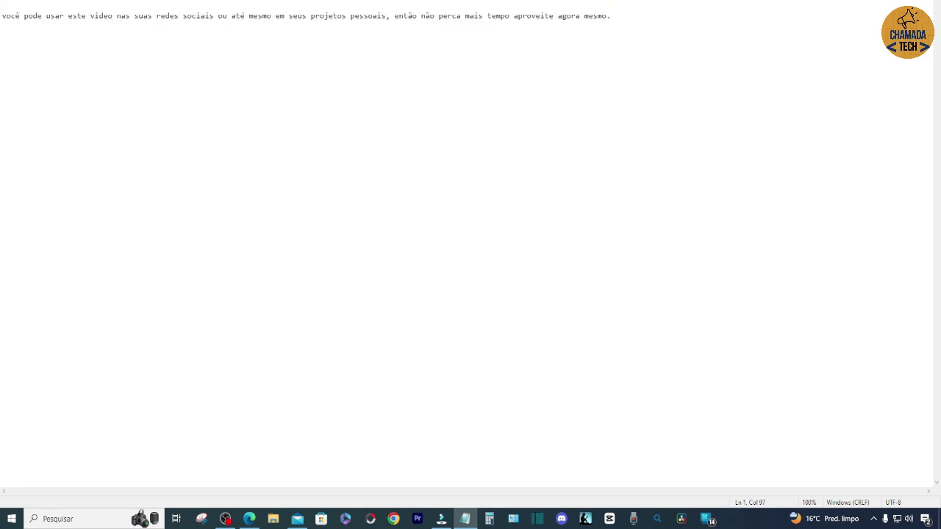
right_click(454, 1)
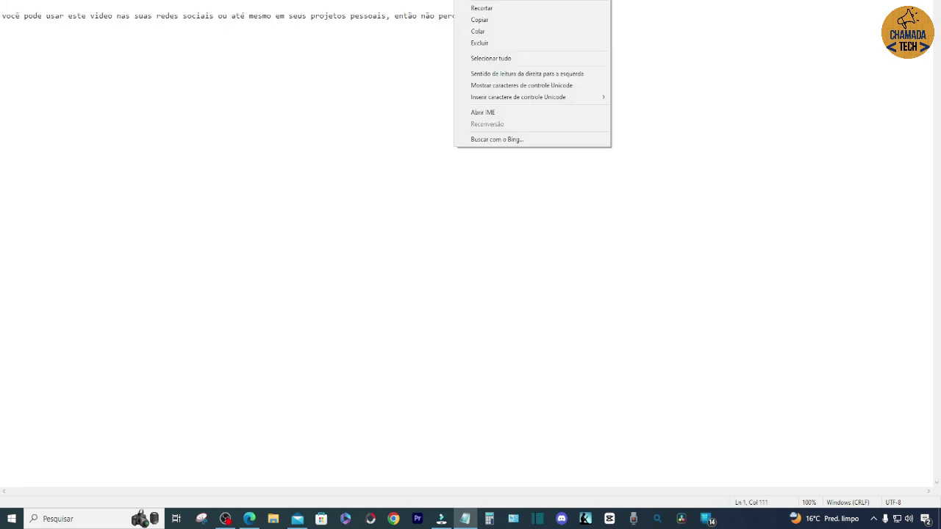
click(515, 19)
Return to the Reals editor in the browser and replace the Scene 1 transcript with the copied Portuguese greeting.
key(alt+Tab)
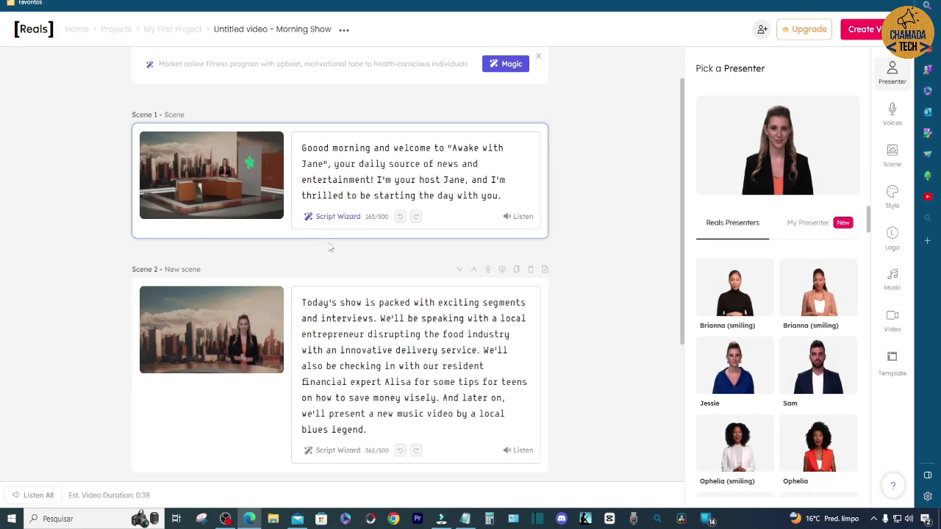
drag(505, 196, 301, 147)
key(BackSpace)
right_click(315, 153)
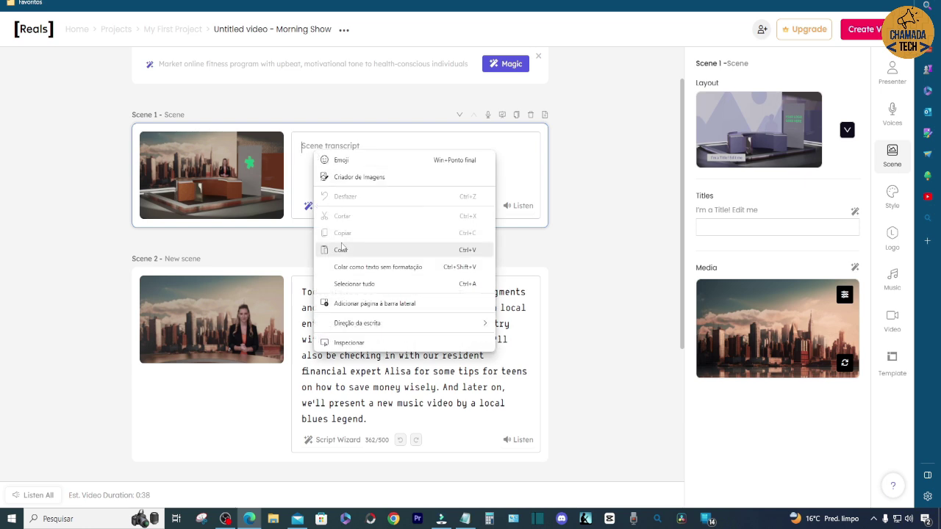
click(345, 253)
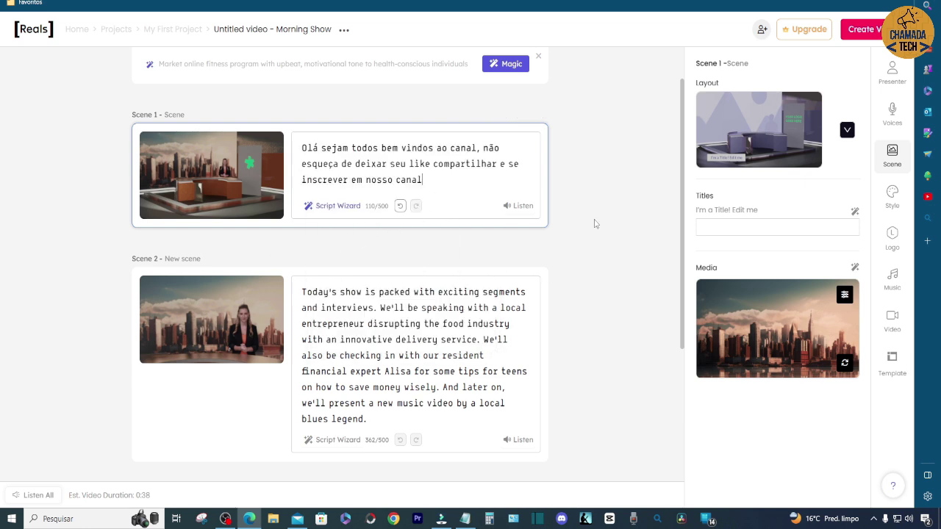
Switch to Notepad and copy the script sentence beginning "você pode usar este video nas suas redes sociais".
click(465, 519)
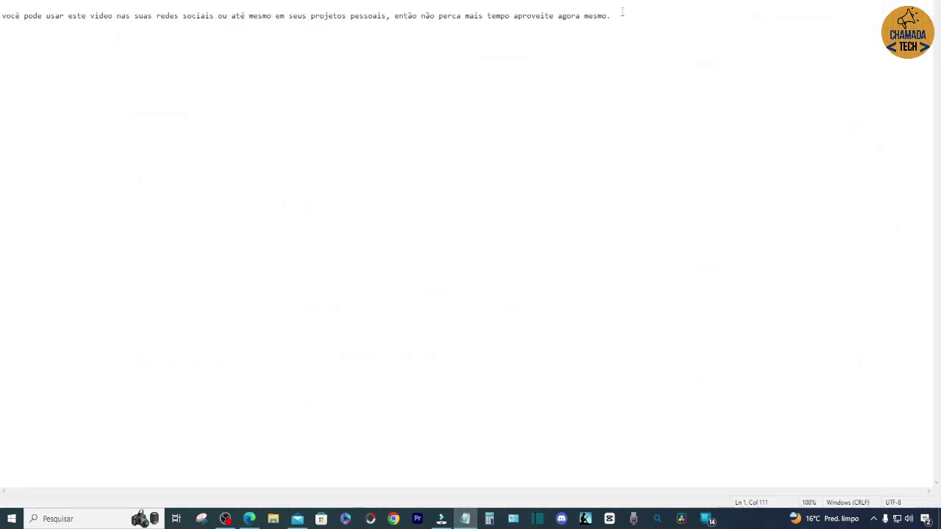
drag(607, 15, 2, 17)
right_click(28, 22)
click(78, 50)
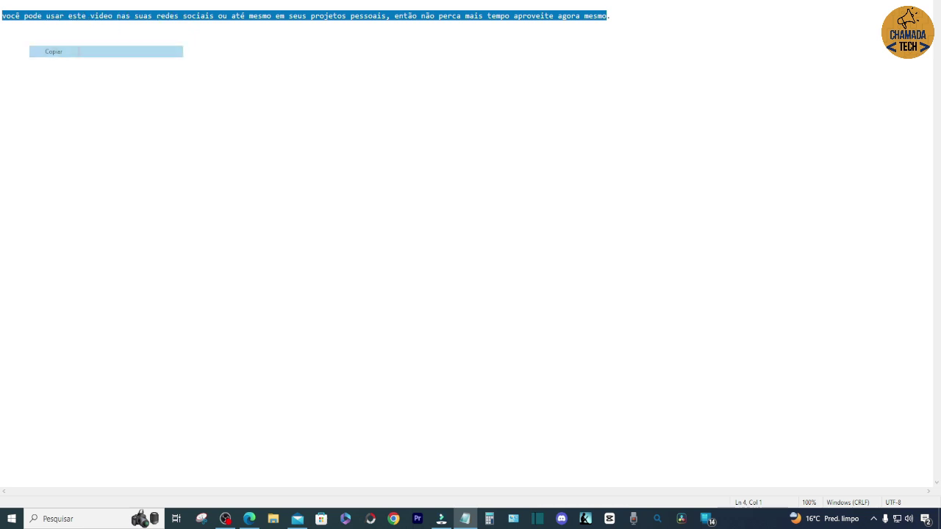
Return to the Reals editor in the browser and replace the Scene 2 transcript with the copied Portuguese sentence.
key(alt+Tab)
drag(366, 419, 301, 292)
key(BackSpace)
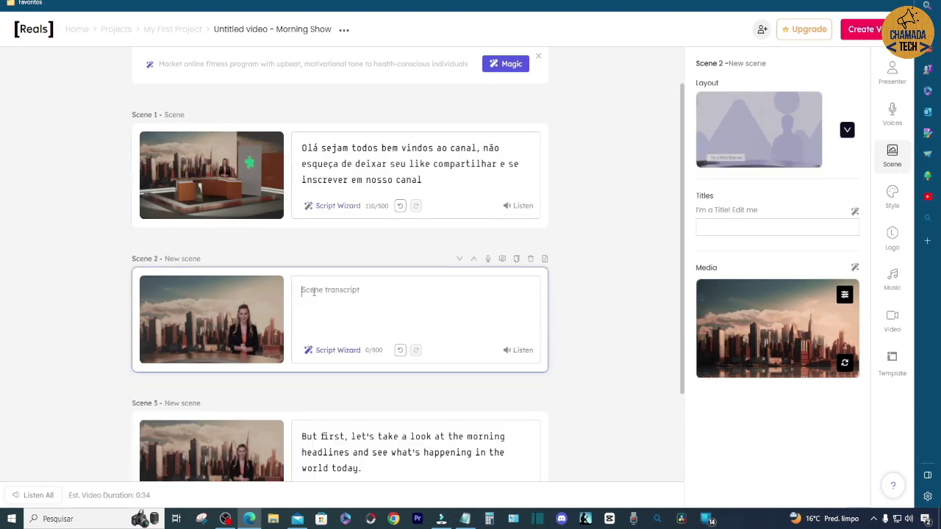
right_click(314, 292)
click(344, 389)
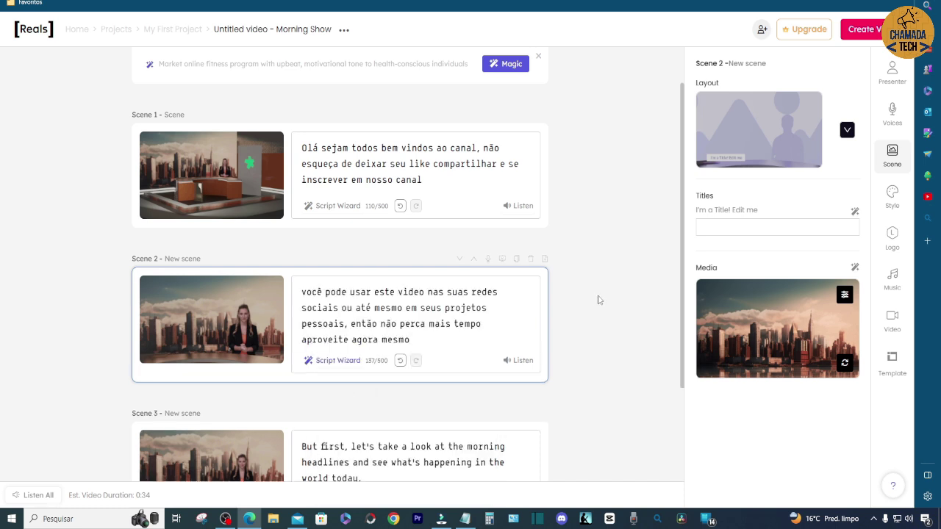
Delete Scene 3 from the Morning Show video.
scroll(598, 300, down, 2)
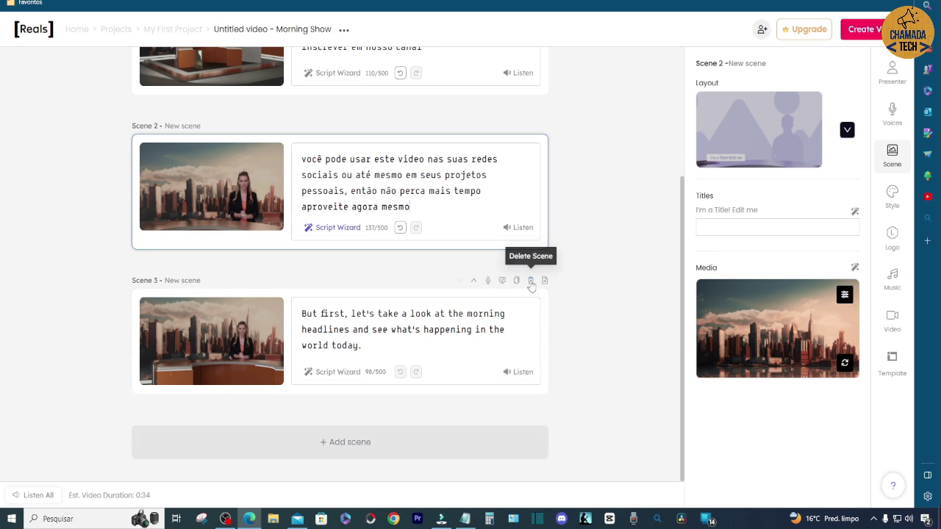
click(530, 281)
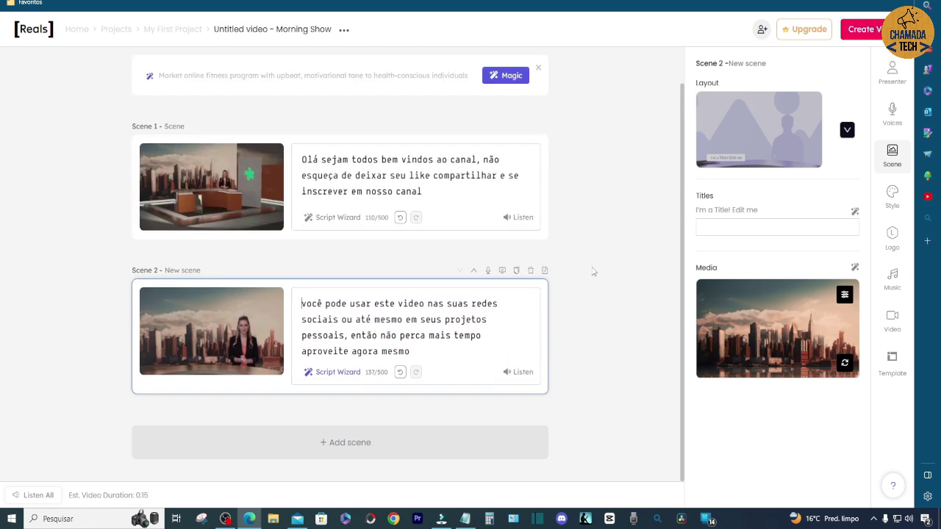
drag(685, 130, 689, 152)
Search the voices for "portugues" and set the presenter's voice to Heloisa, Portuguese (BR).
click(892, 114)
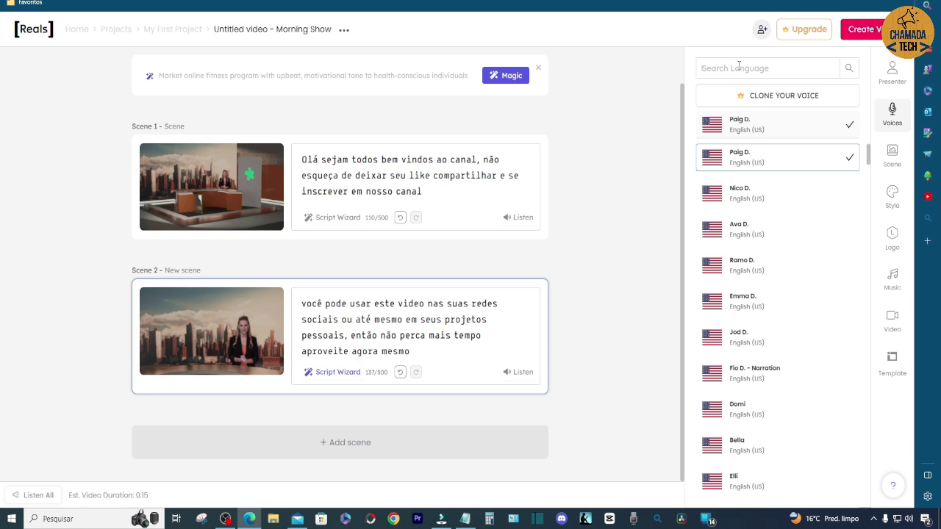
click(739, 68)
text(port)
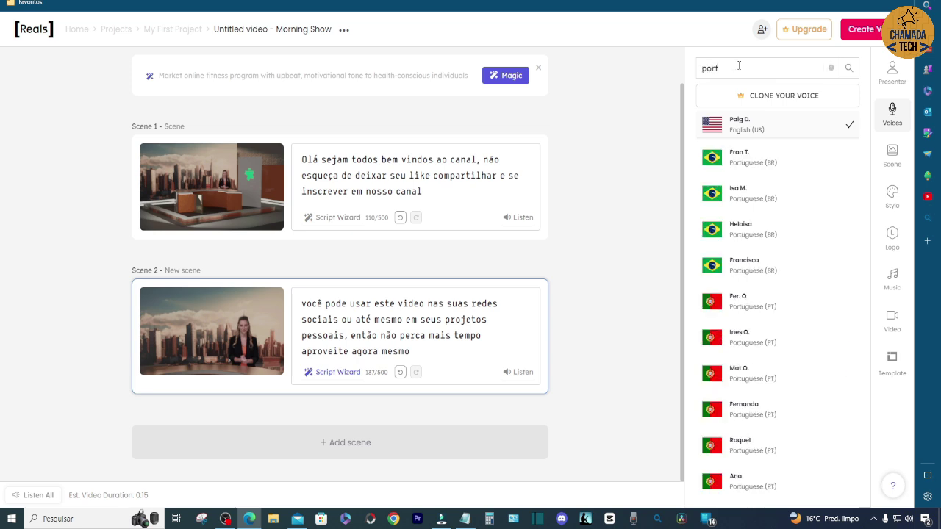
text(ugues)
click(759, 232)
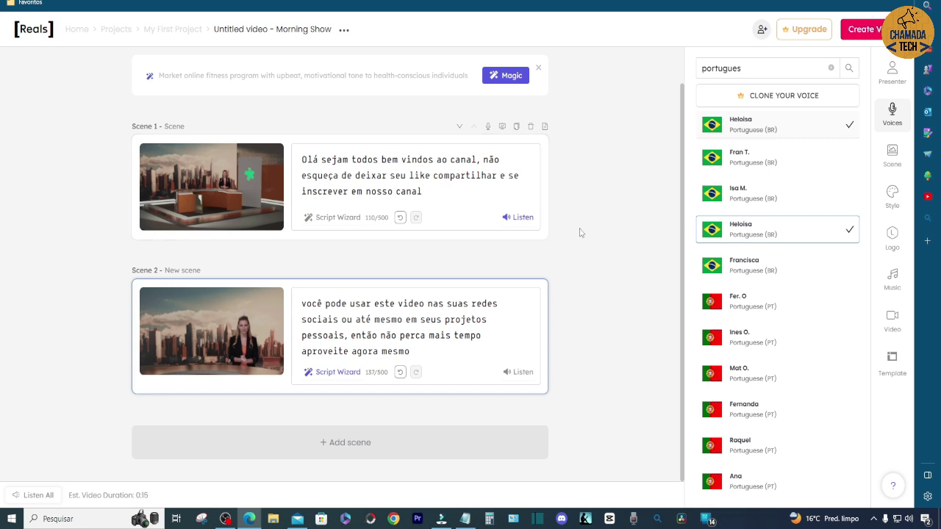
Listen to the narration of Scenes 1 and 2, and view Scene 2's options for recording or uploading a voice.
click(506, 218)
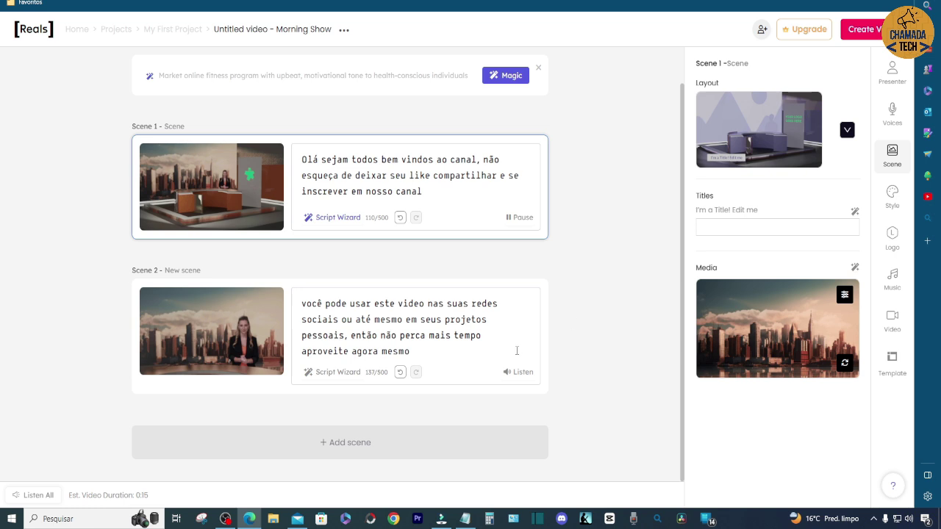
click(506, 374)
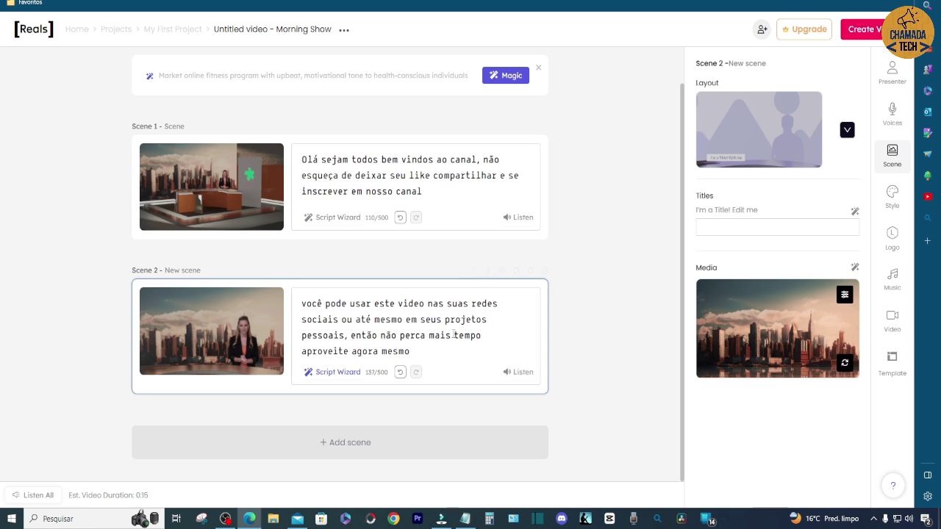
click(489, 271)
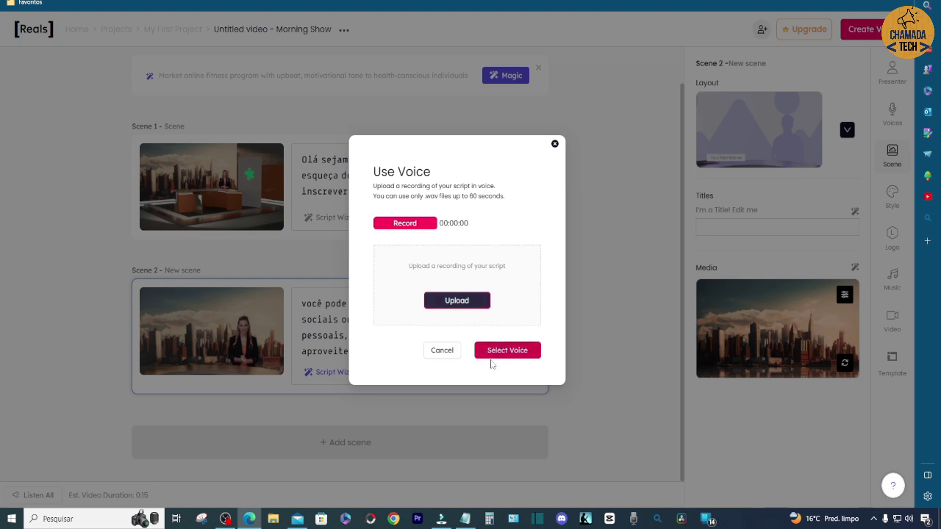
click(555, 144)
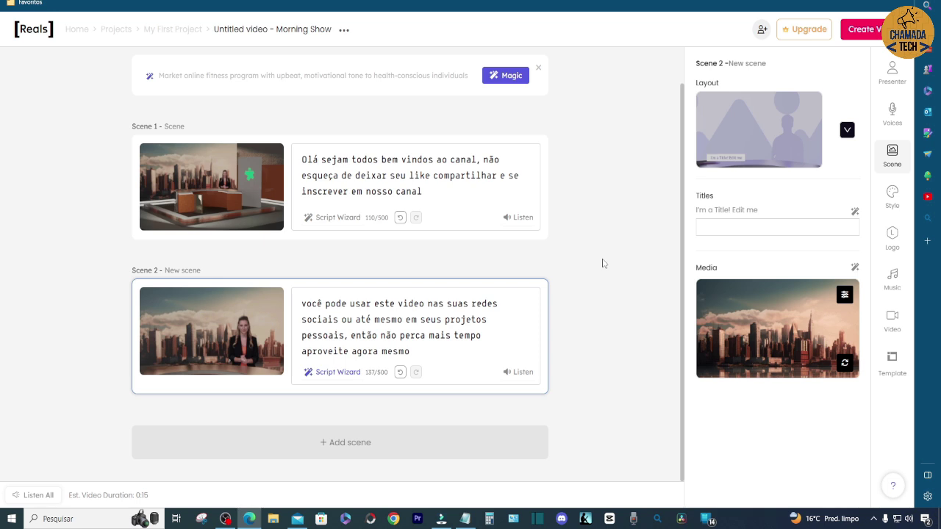
click(715, 222)
click(672, 307)
scroll(684, 248, up, 2)
scroll(681, 157, down, 1)
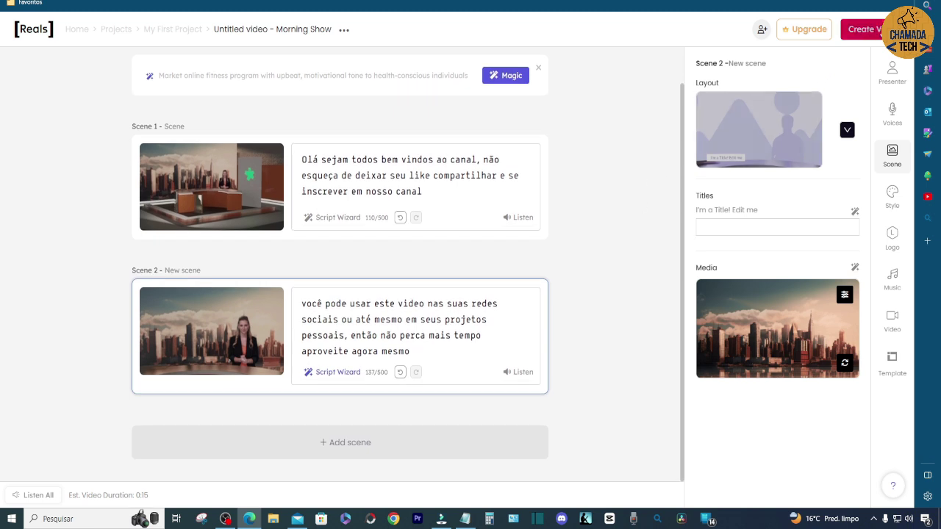
Generate the Morning Show video and play the finished result with its sound unmuted and the volume raised.
click(871, 36)
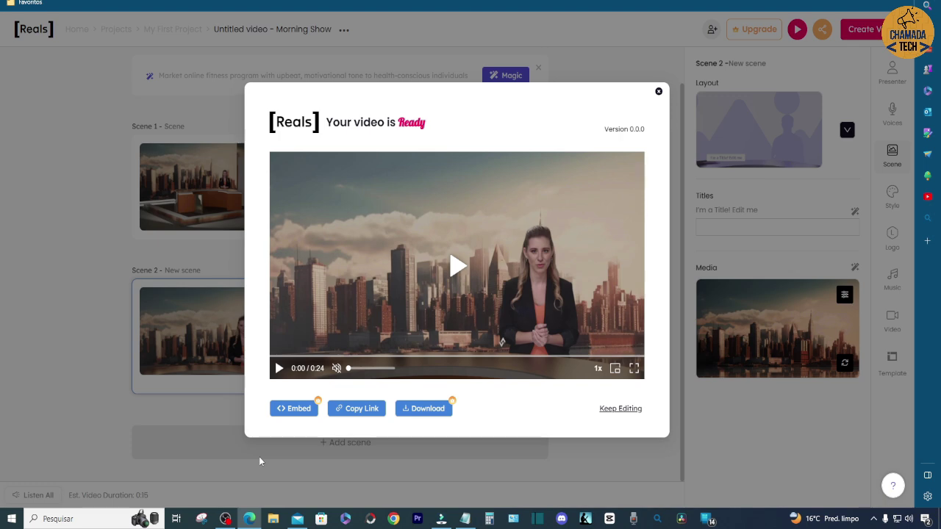
click(336, 368)
click(283, 417)
click(280, 370)
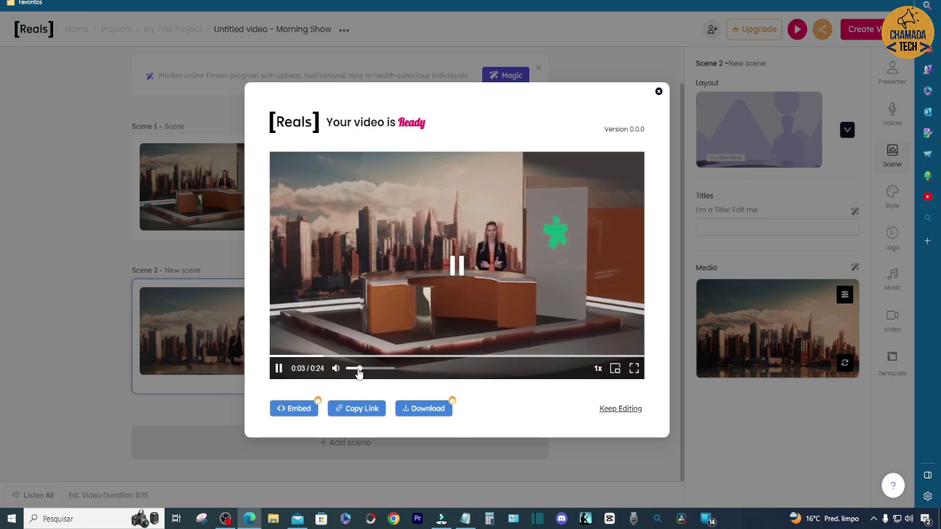
drag(360, 373, 391, 374)
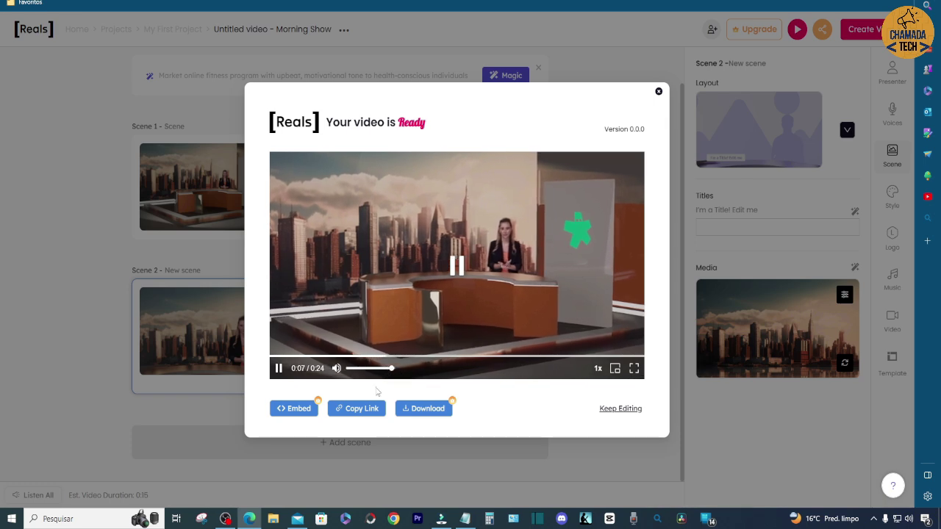